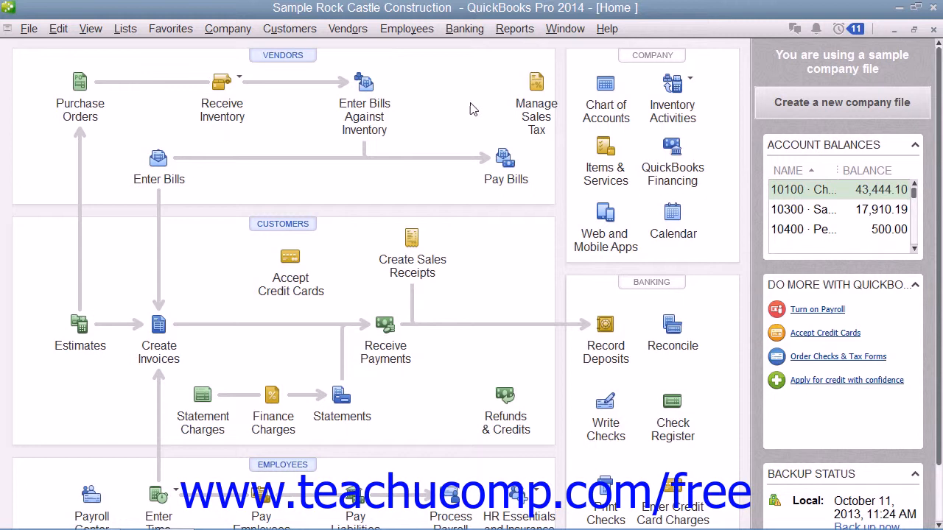
Step: Open the Vendor Center and start a new vendor record named "Globex, Inc."
click(340, 33)
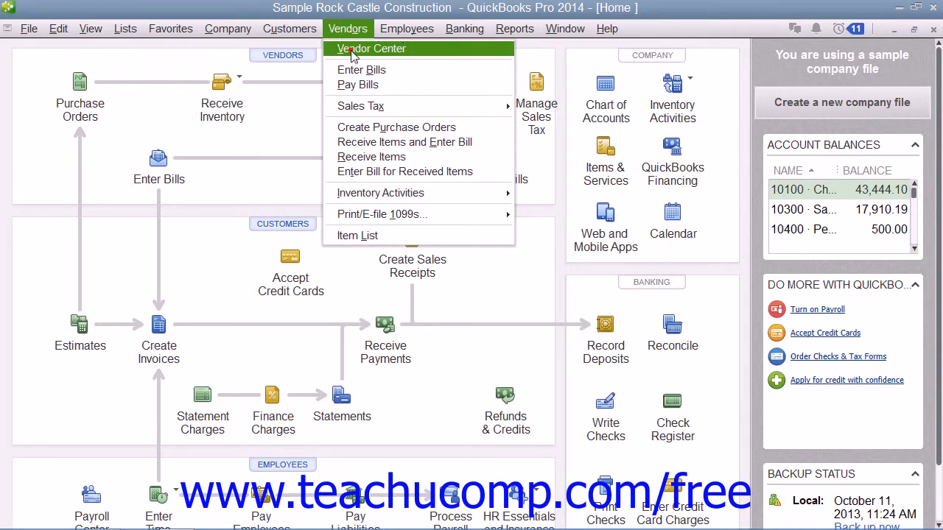
click(353, 52)
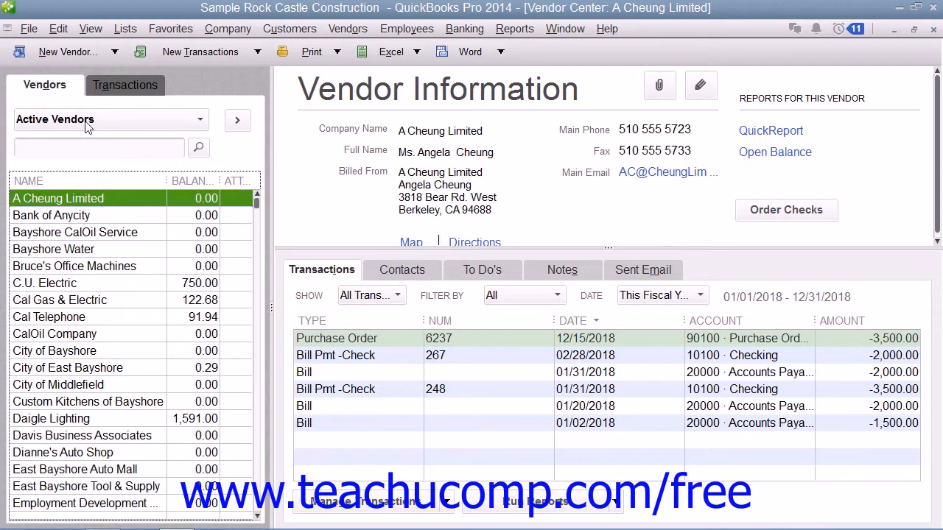
click(65, 89)
click(92, 52)
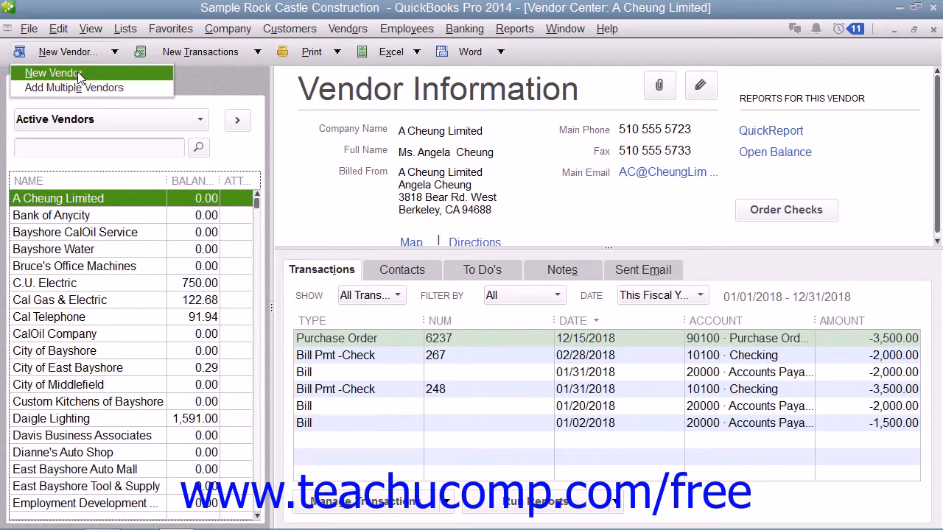
click(80, 73)
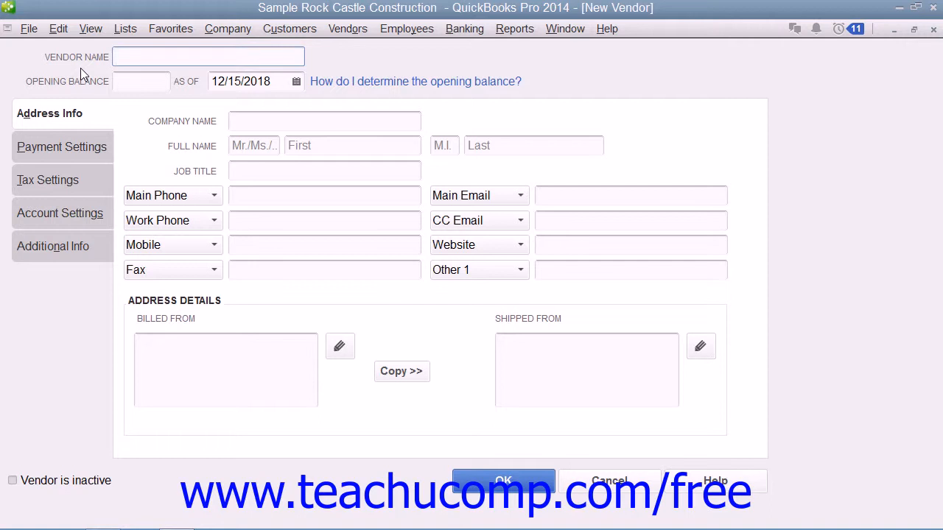
text(Globex, Inc.)
click(135, 80)
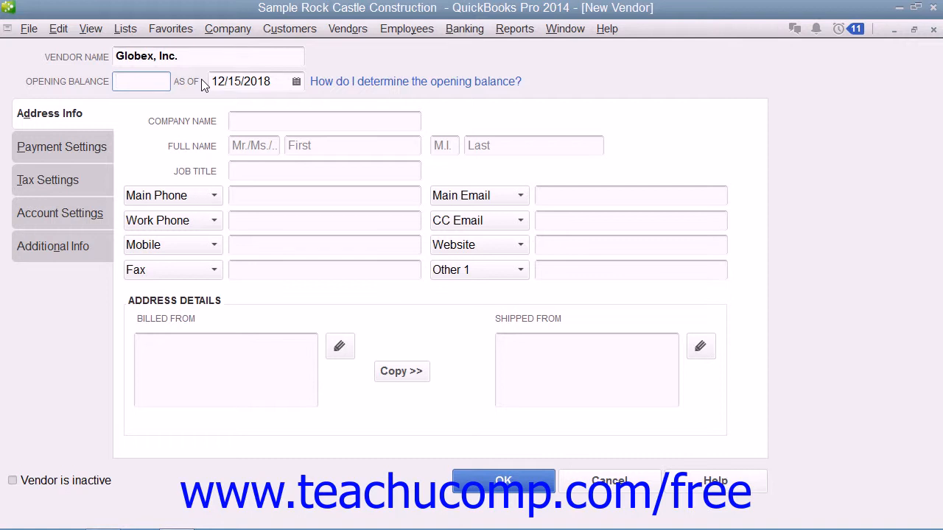
Step: Copy the vendor name "Globex, Inc." into the vendor's company name in the address information
click(80, 120)
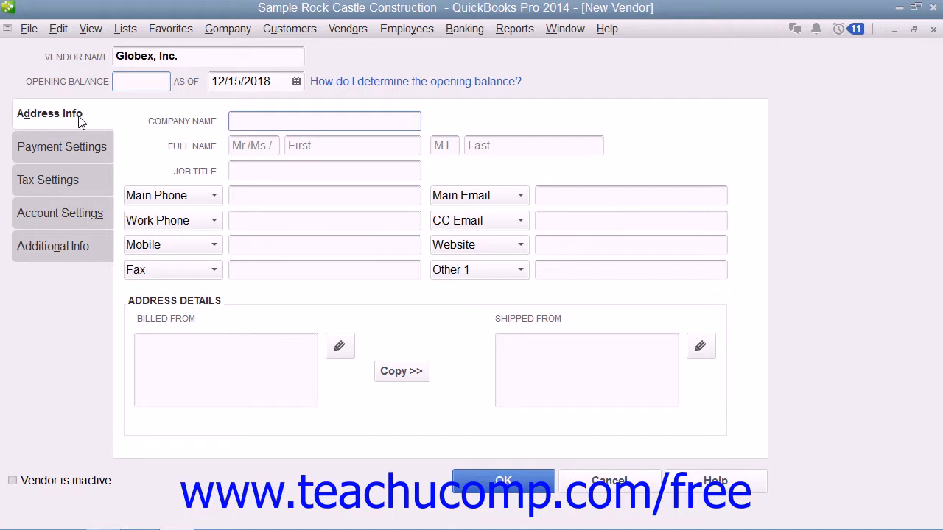
click(184, 55)
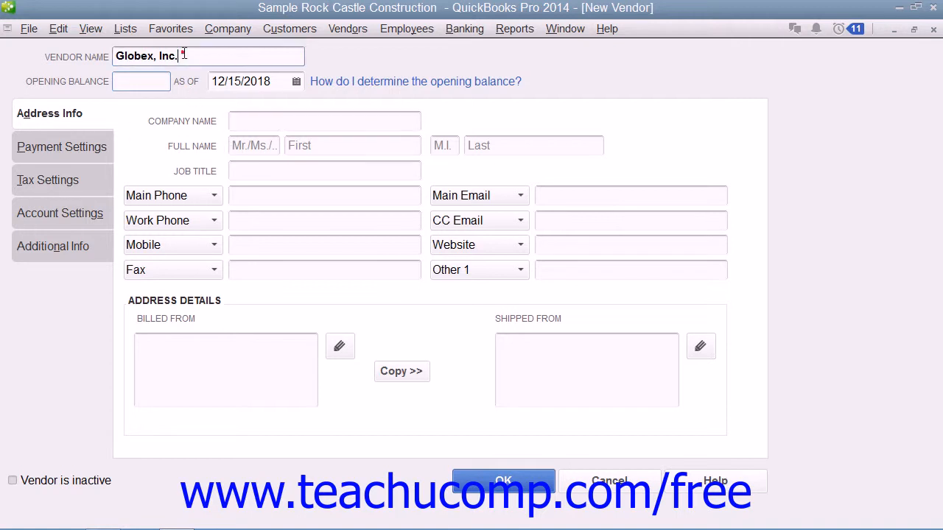
double_click(184, 55)
right_click(136, 56)
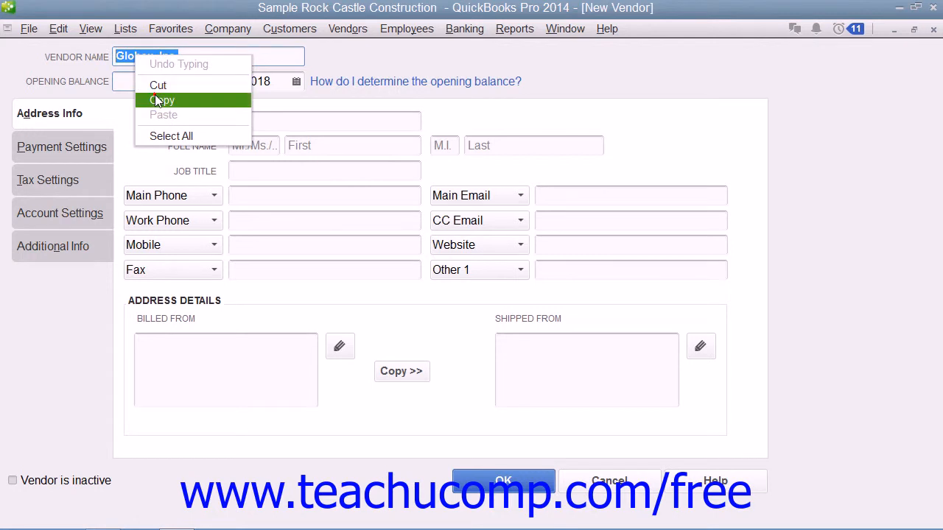
click(161, 100)
click(233, 120)
right_click(236, 121)
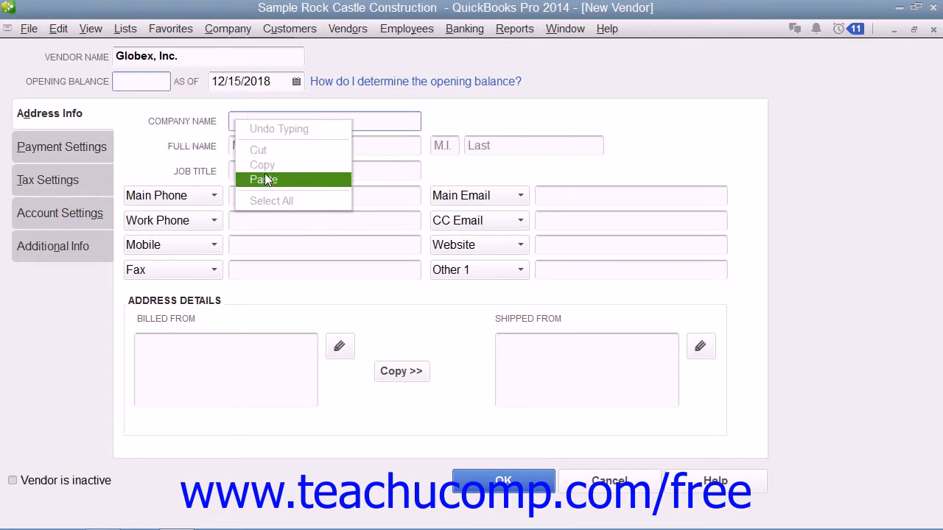
click(267, 181)
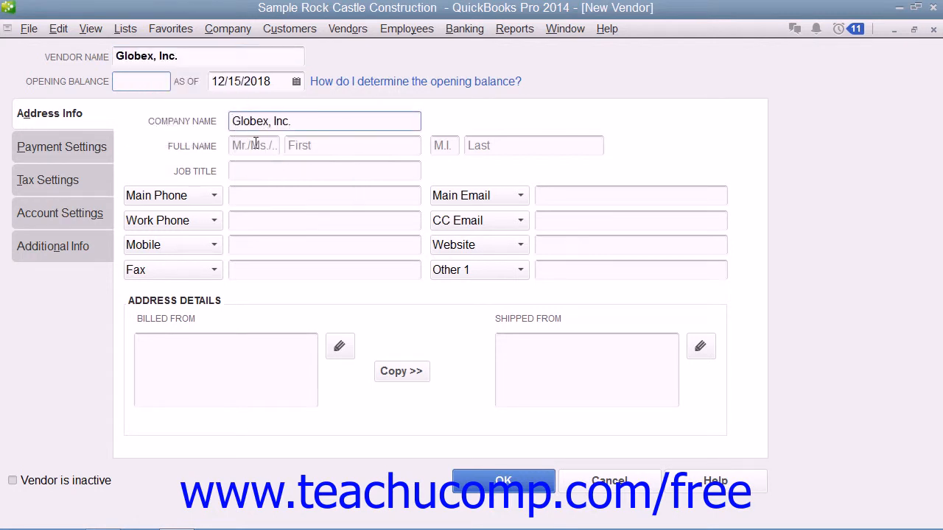
Step: Examine the contact fields and the alternative field types offered for the main phone entry
click(203, 149)
click(208, 178)
click(196, 197)
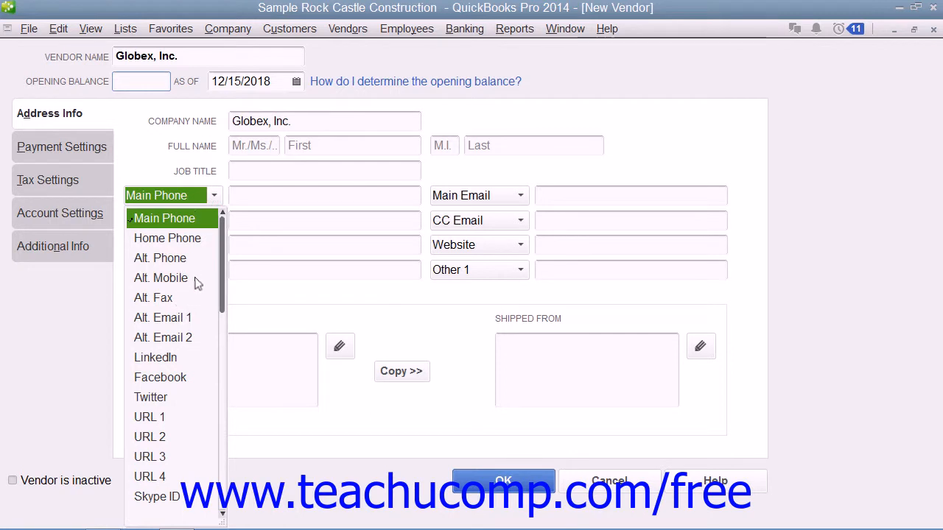
click(239, 202)
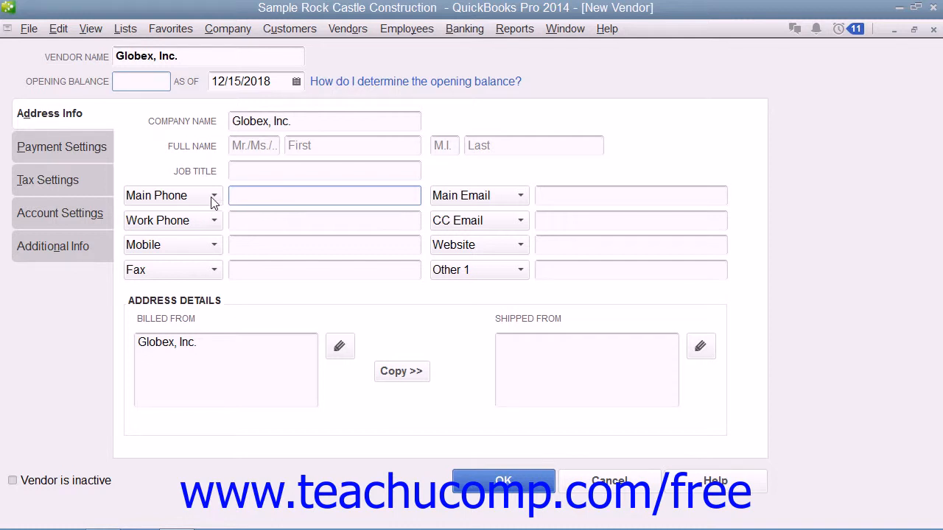
click(211, 197)
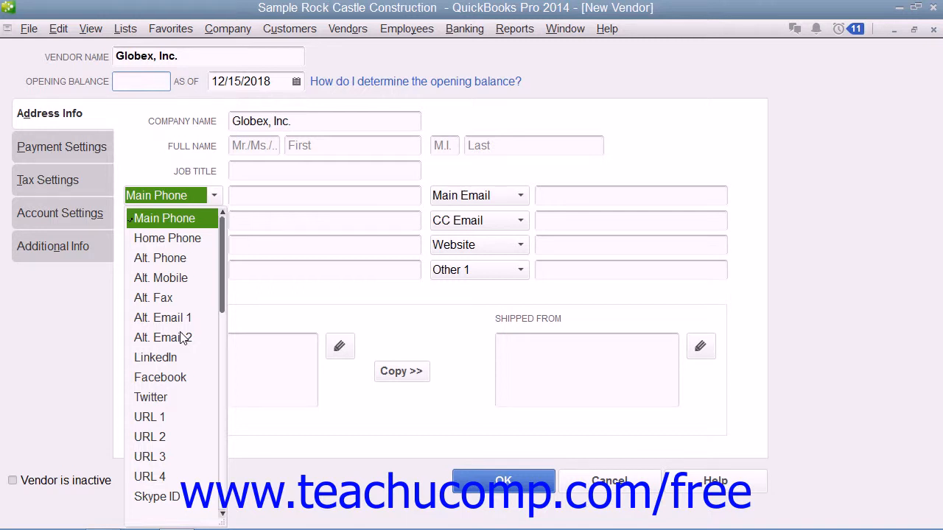
scroll(186, 322, down, 1)
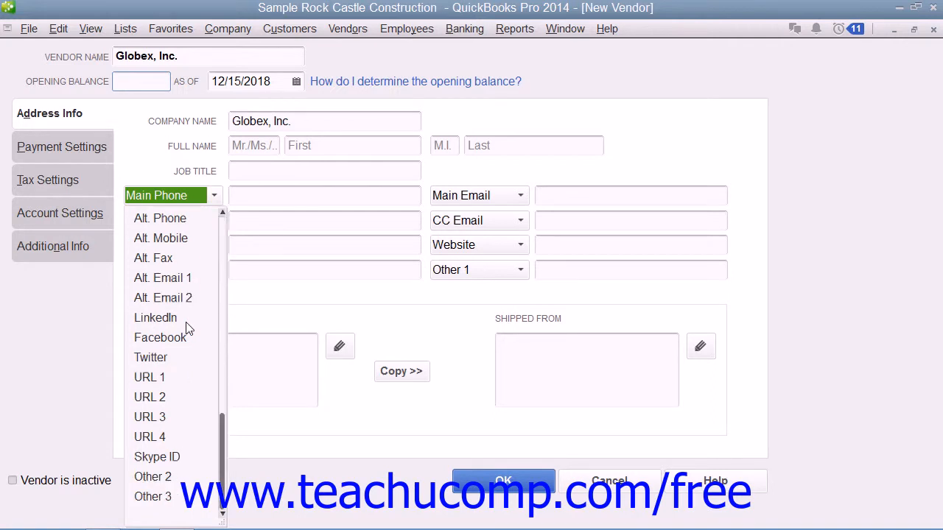
click(212, 196)
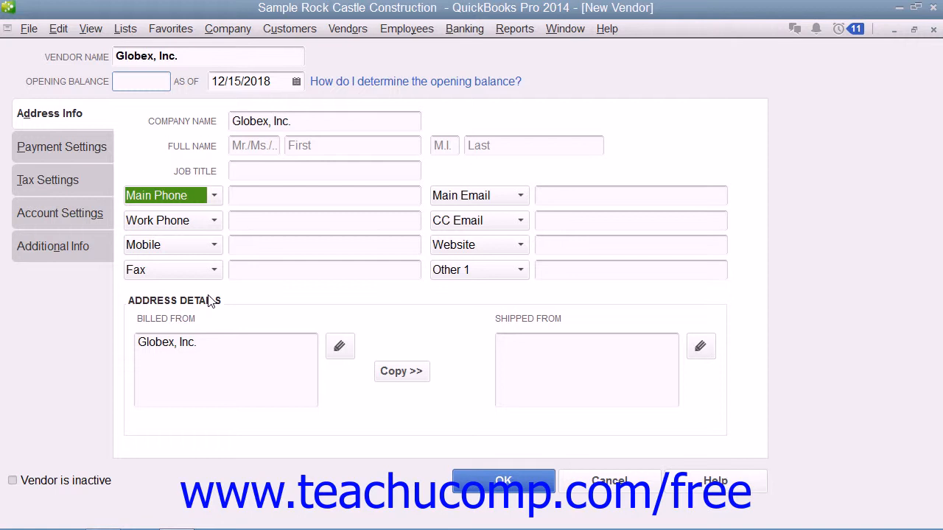
Step: Open the billed-from address for editing and add the street address below the company name
click(335, 351)
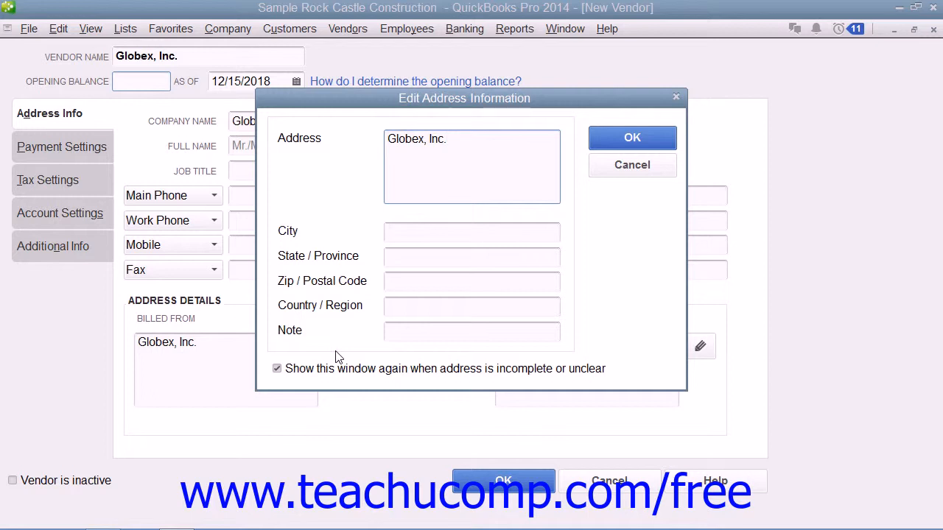
click(406, 151)
click(454, 139)
key(Return)
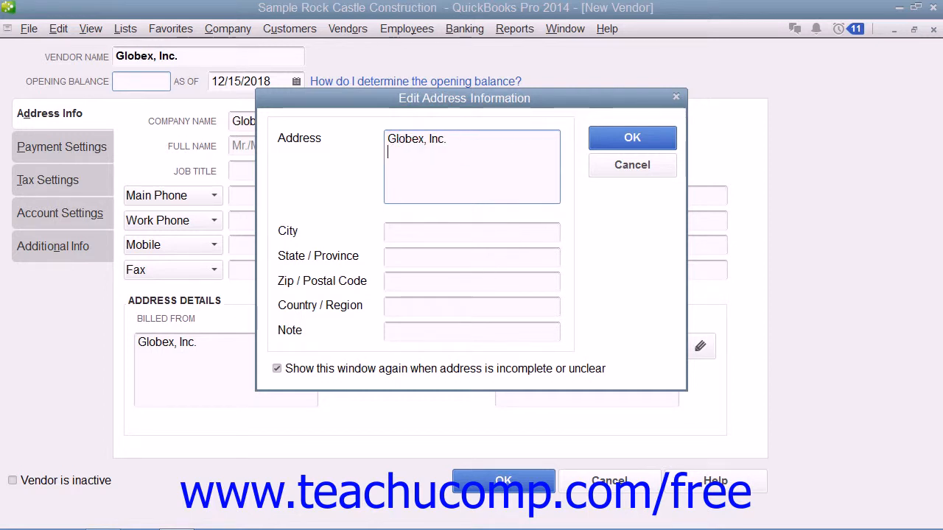
text(100 )
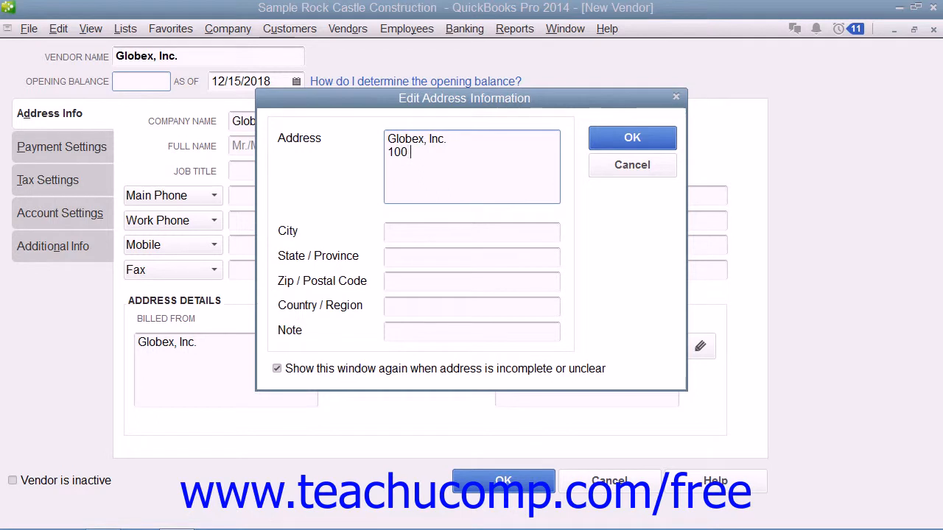
text(Main St.)
Step: Complete the billed-from address with its city, state and postal code, and copy it to the shipped-from address
key(Tab)
text(A)
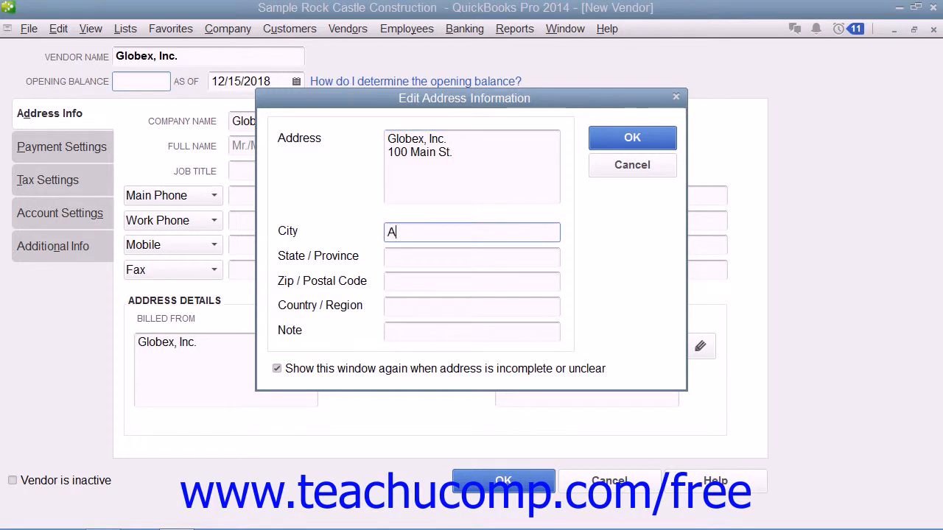
text(nytown)
key(Tab)
text(IA)
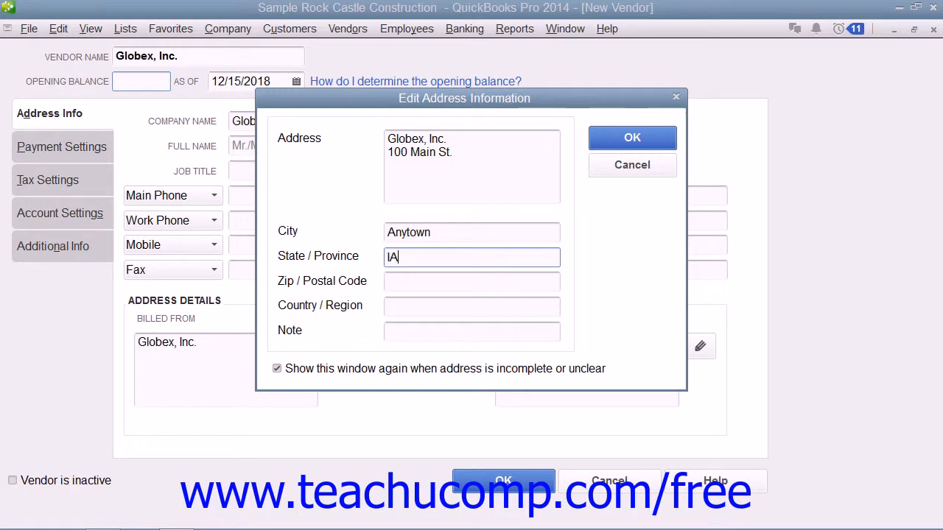
key(Tab)
text(10000)
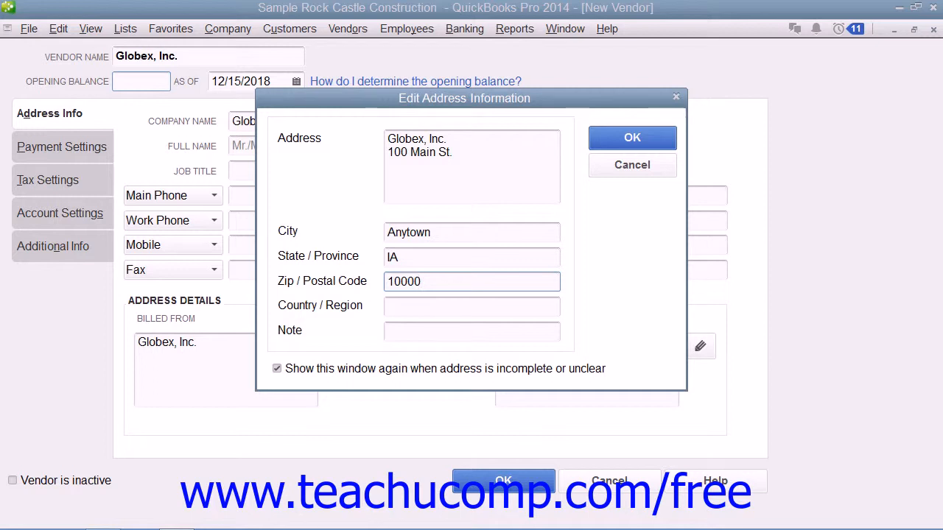
click(610, 144)
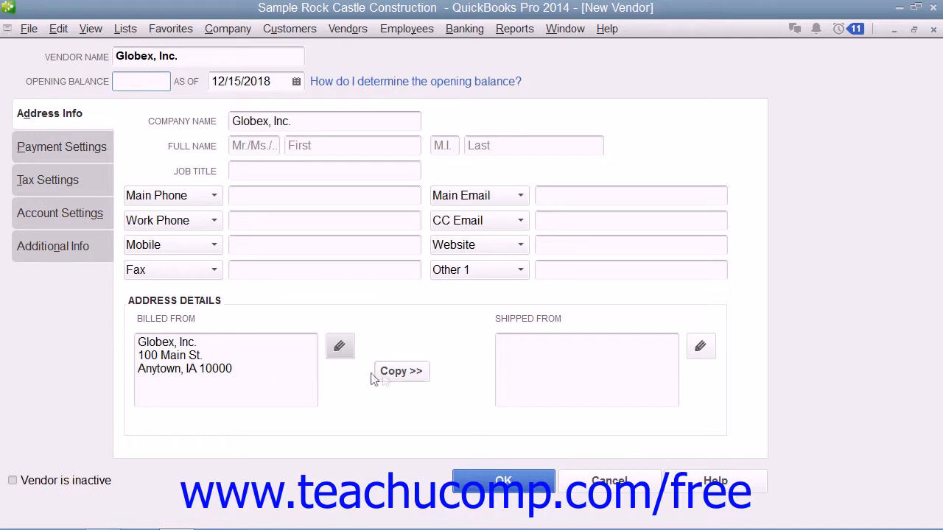
click(400, 372)
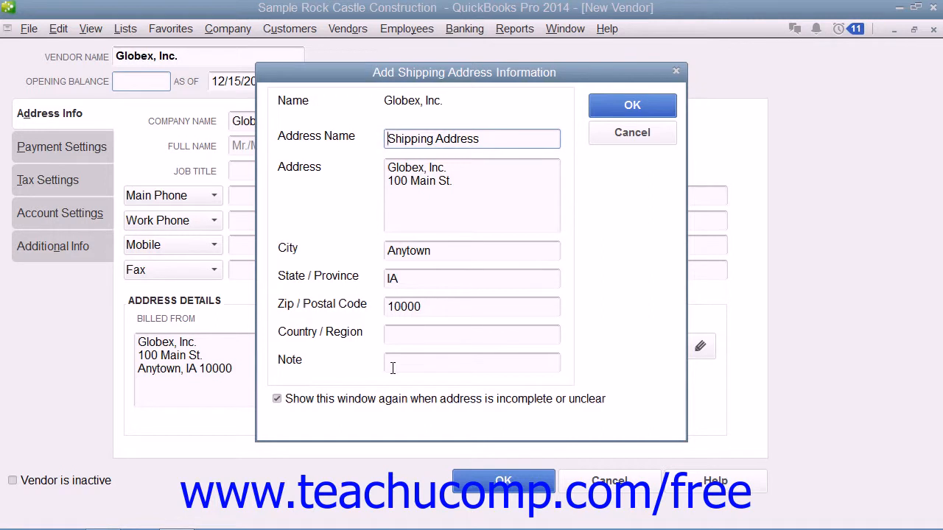
click(611, 107)
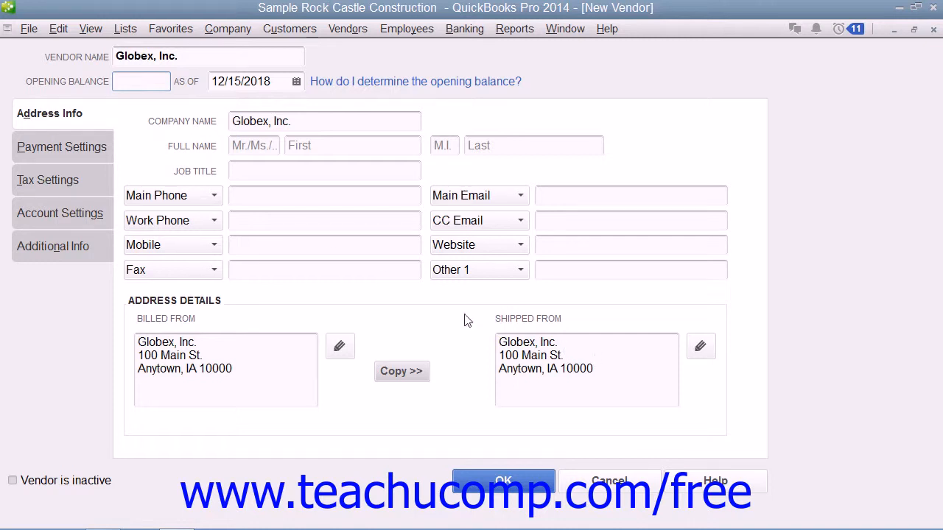
Step: Set the new vendor's payment terms to Net 30 in the payment settings
click(105, 147)
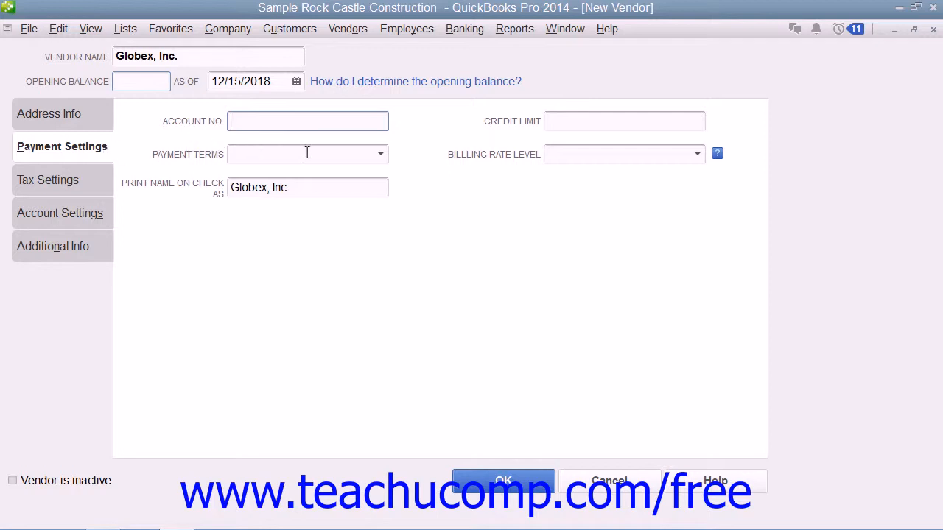
click(250, 130)
click(549, 122)
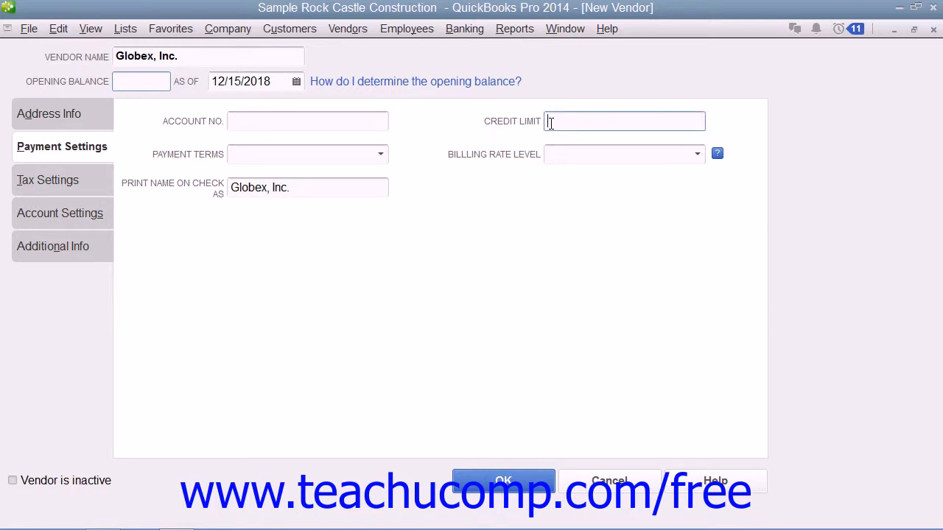
click(381, 156)
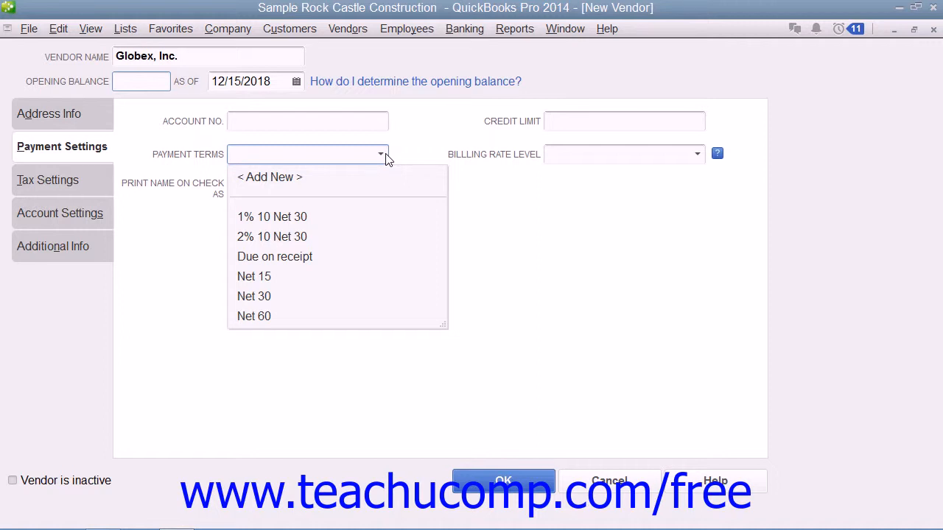
click(313, 298)
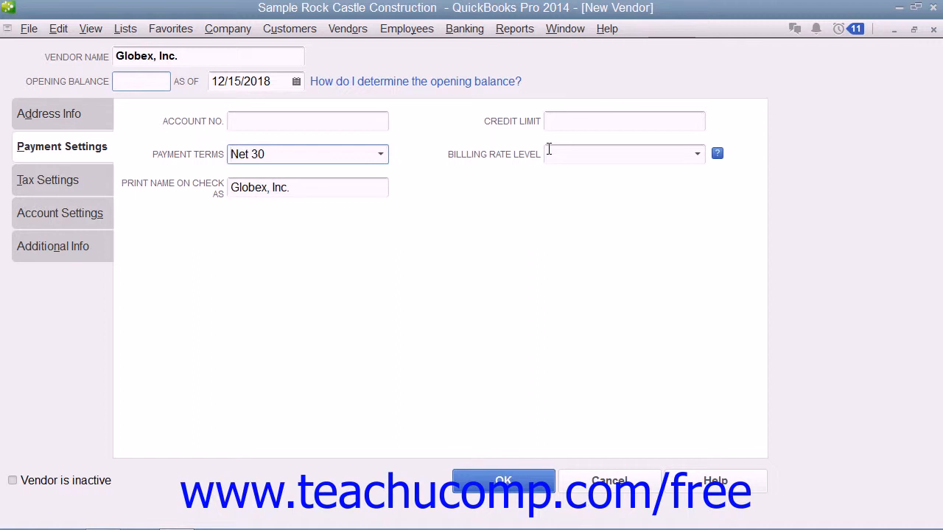
click(322, 187)
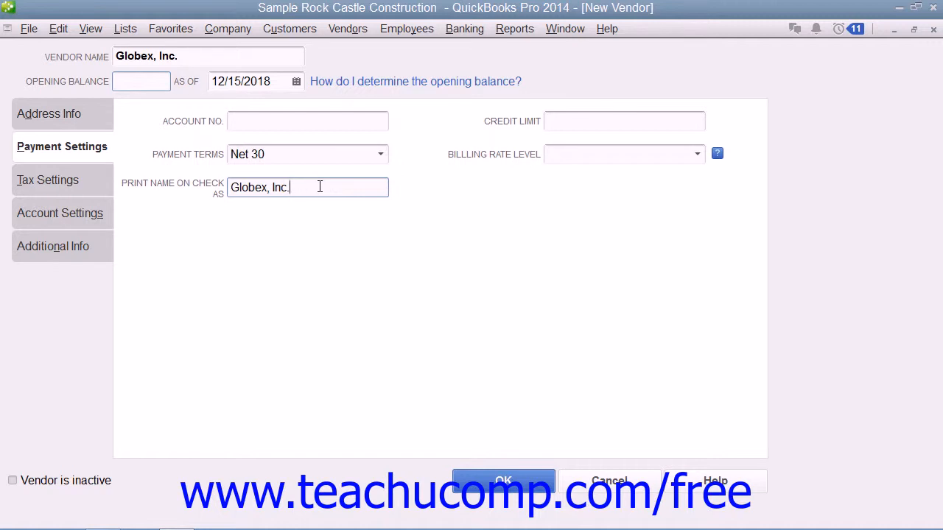
Step: Review the vendor's tax, account and additional info settings, and save the new vendor
click(77, 182)
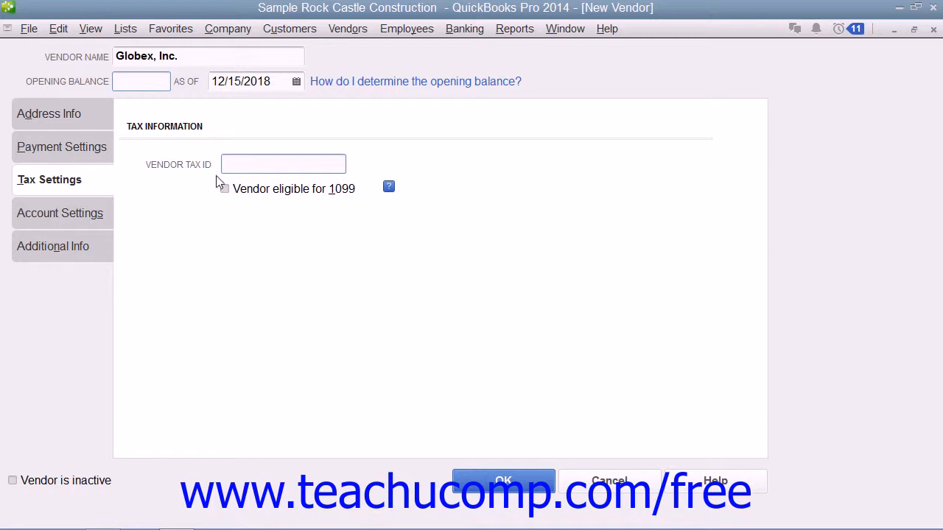
click(236, 163)
click(101, 214)
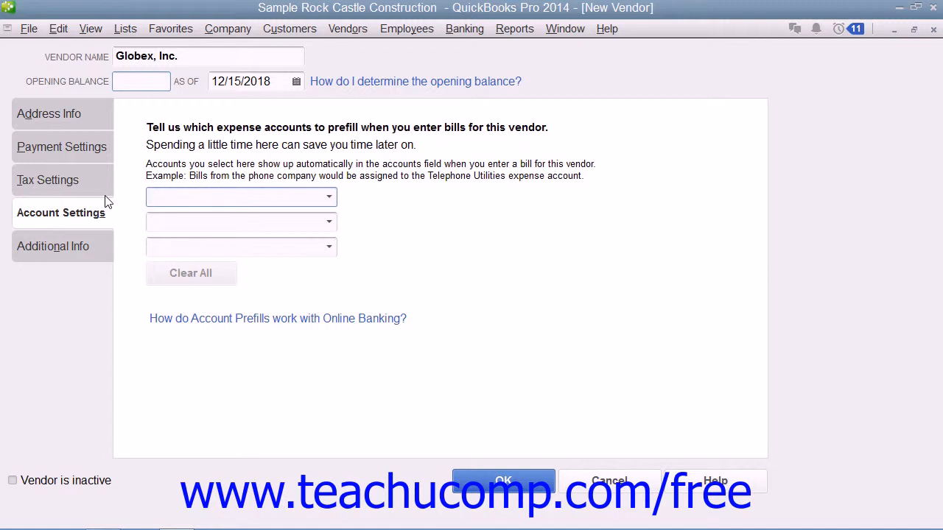
click(77, 250)
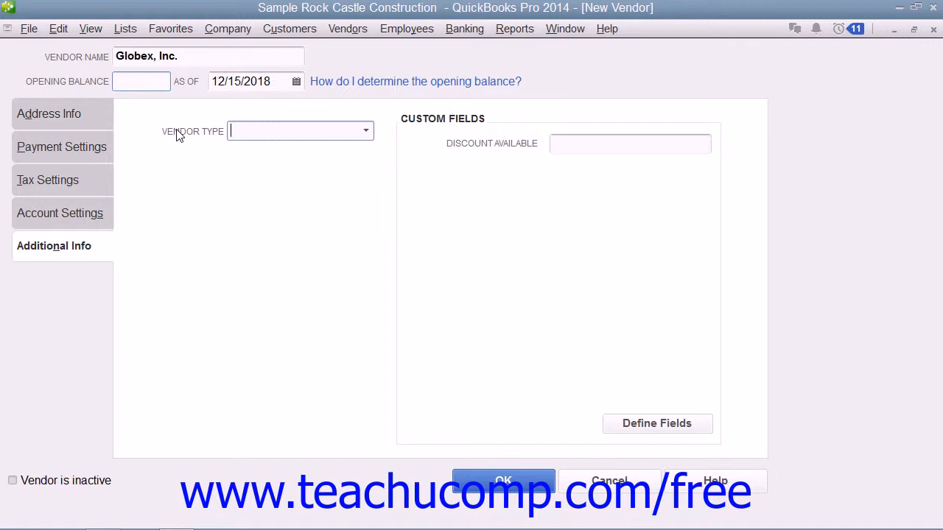
click(232, 127)
click(504, 482)
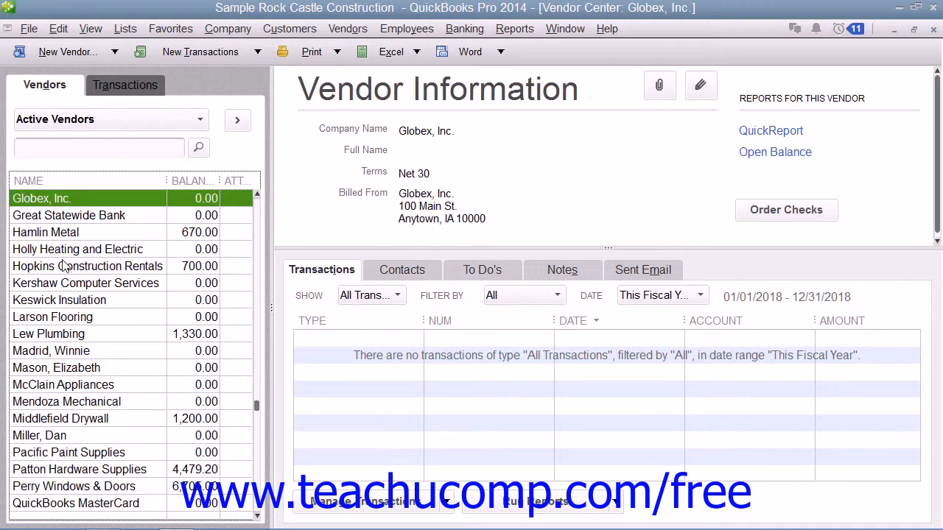
Step: Open the Globex, Inc. vendor record for editing, review its address information and close it
click(57, 199)
click(710, 94)
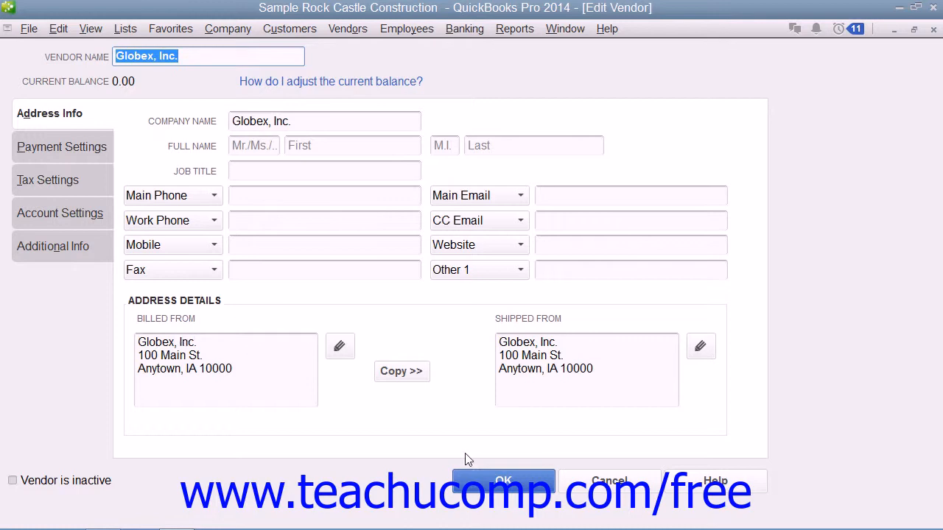
click(487, 487)
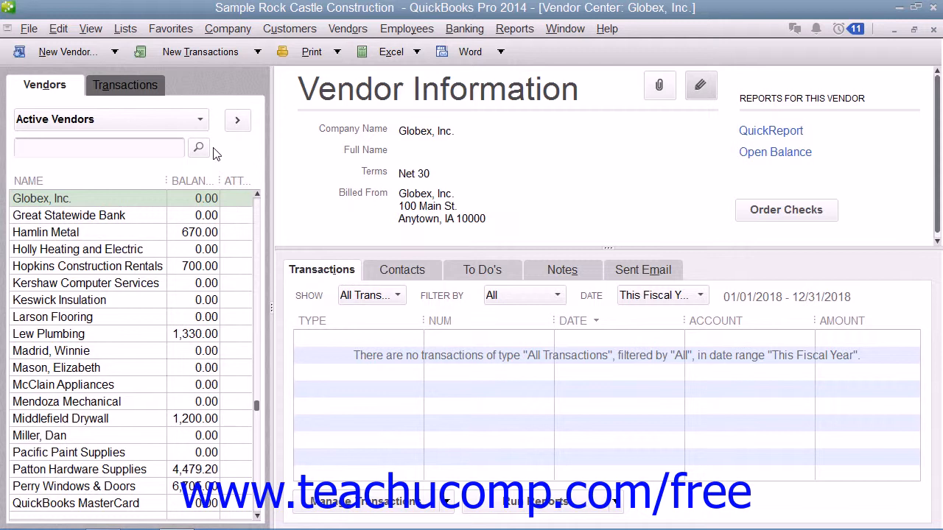
Step: Delete the Globex, Inc. vendor from the vendor list and confirm the deletion
click(27, 205)
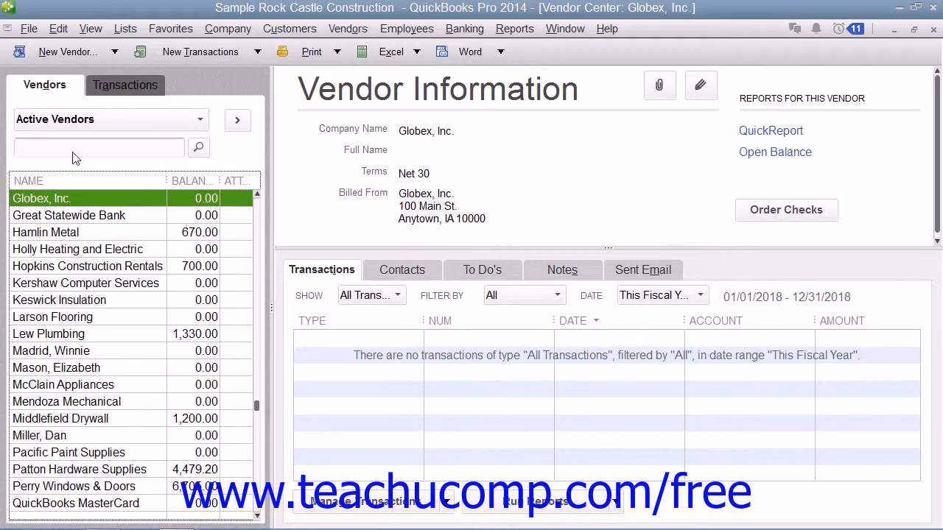
click(58, 28)
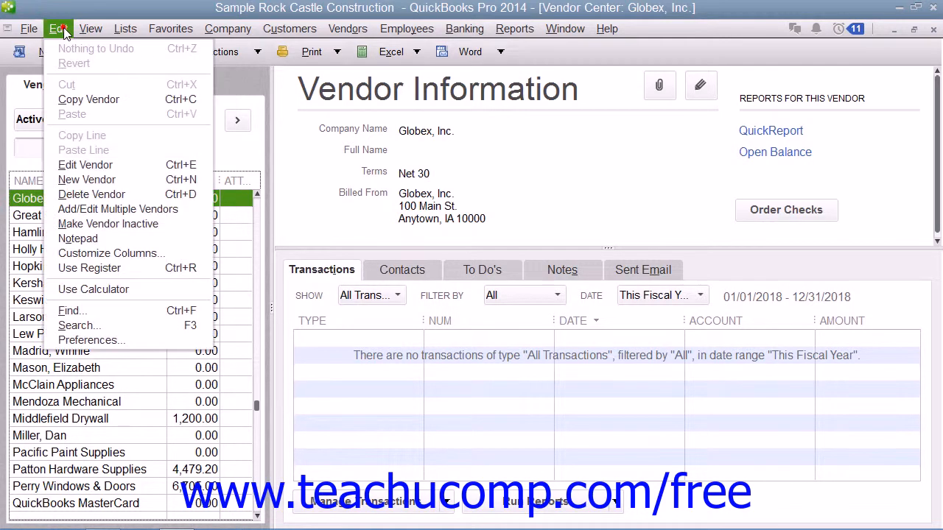
click(87, 195)
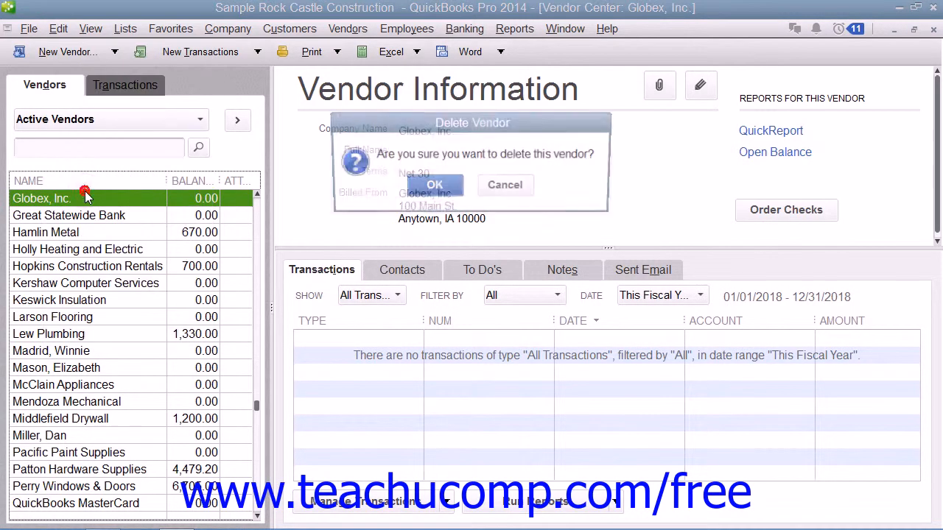
click(433, 188)
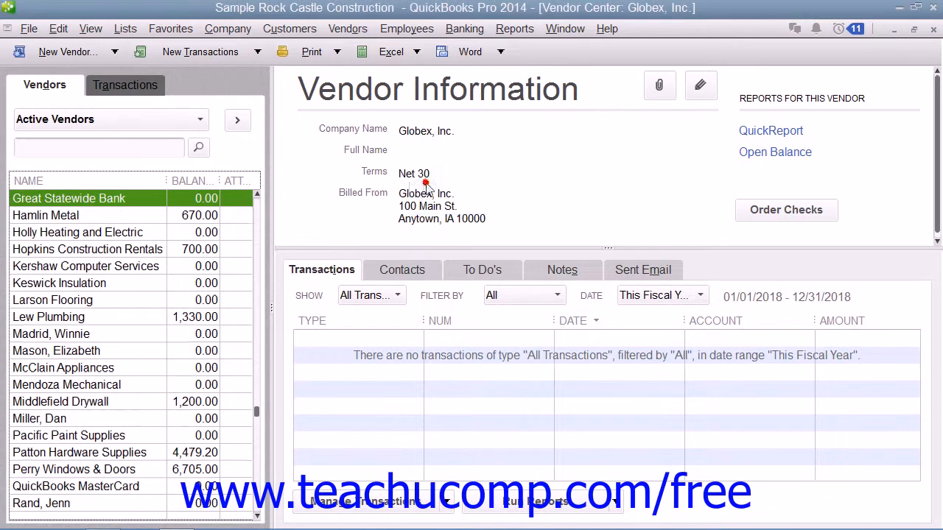